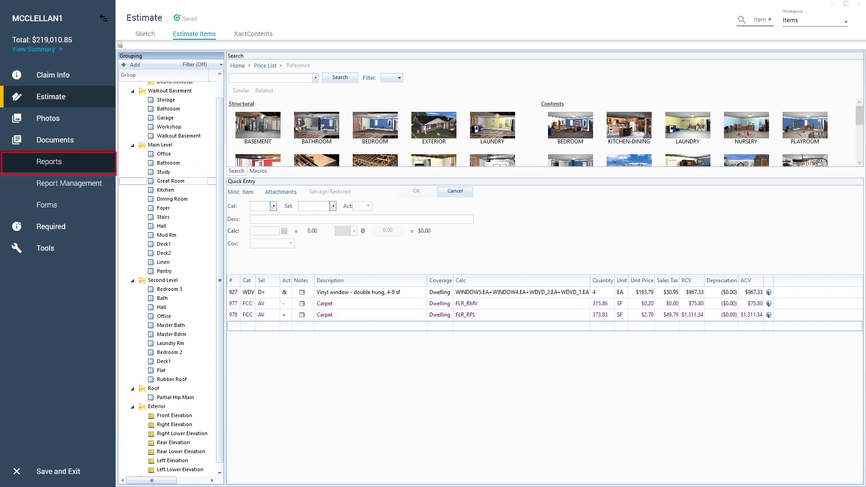
# Run Resequence Line Numbers from the Reports area's Additional Options
pyautogui.click(49, 161)
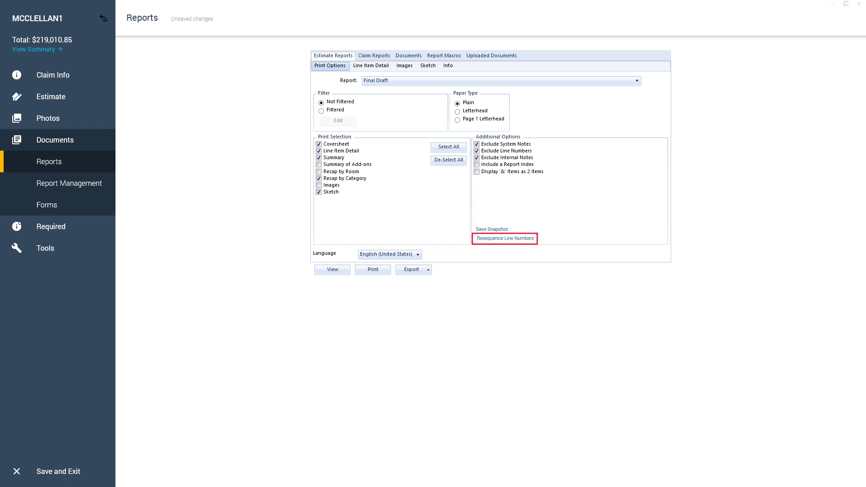
pyautogui.click(505, 238)
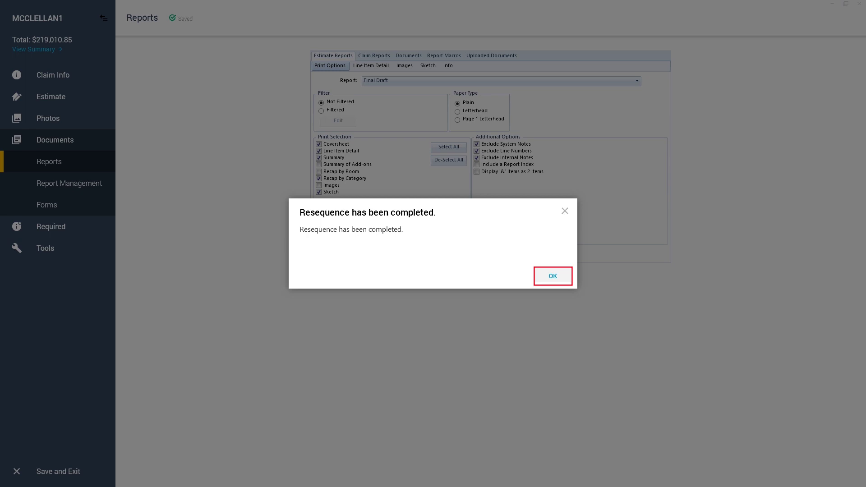
# Dismiss the resequence confirmation and view the estimate items, now numbered 77–79
pyautogui.click(553, 276)
pyautogui.click(51, 96)
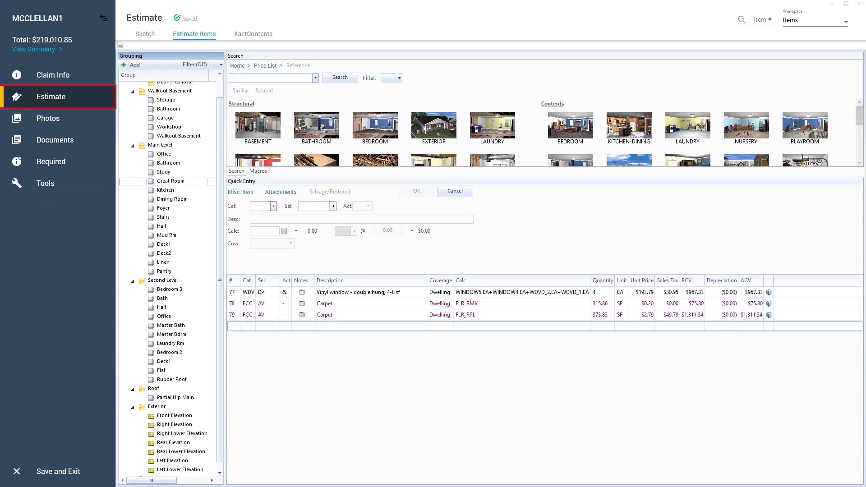